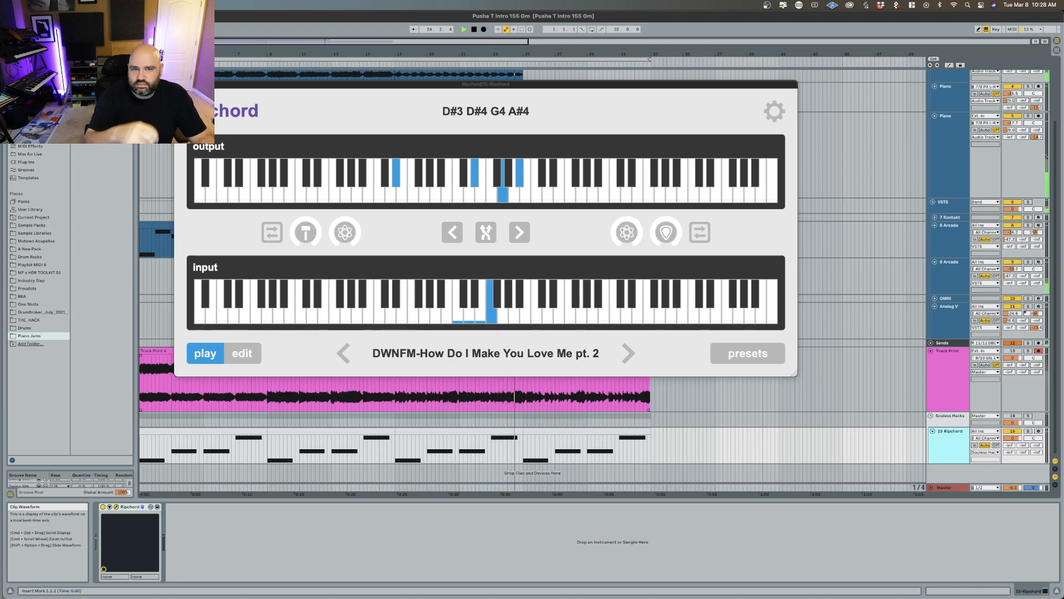
Step: Stop playback and close the Ripchord plug-in window to uncover the arrangement tracks
key(space)
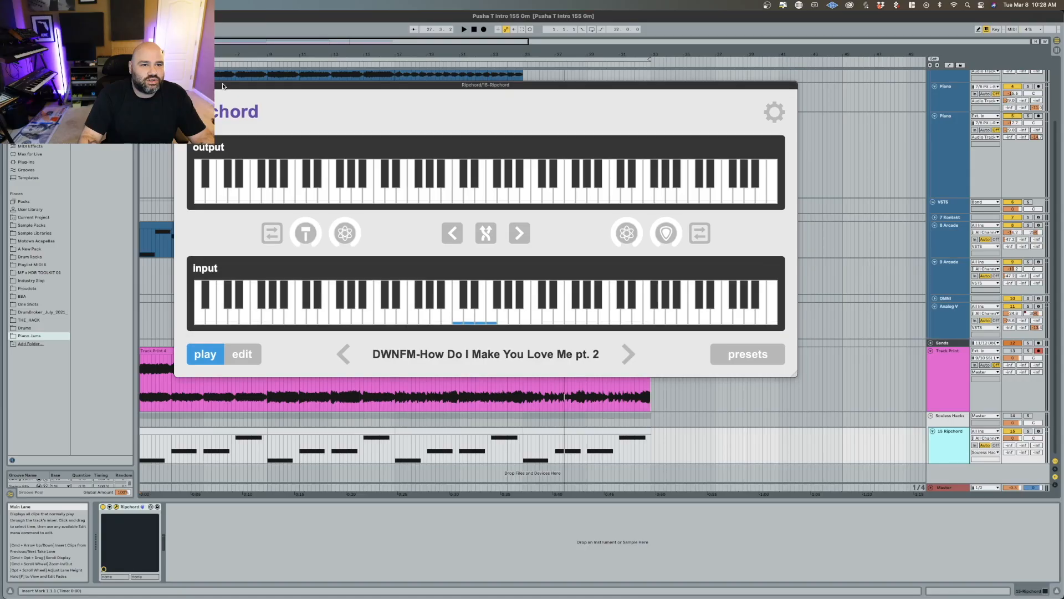
drag(222, 87, 239, 177)
click(197, 176)
scroll(197, 178, up, 3)
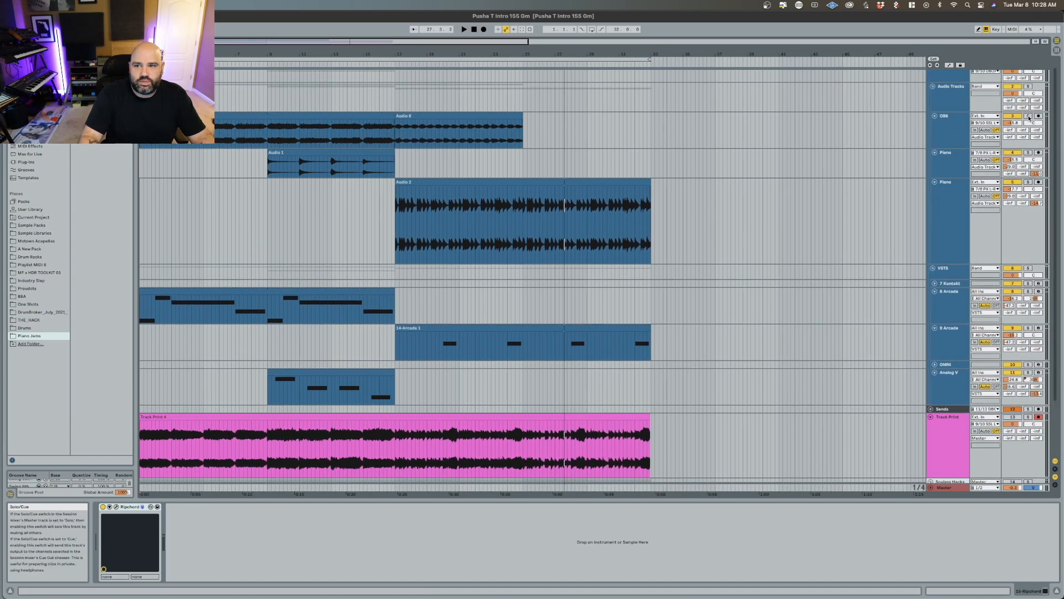
Step: Solo the OB6 track and listen to it from bar 9 and again from bar 17
click(1028, 117)
click(270, 102)
key(space)
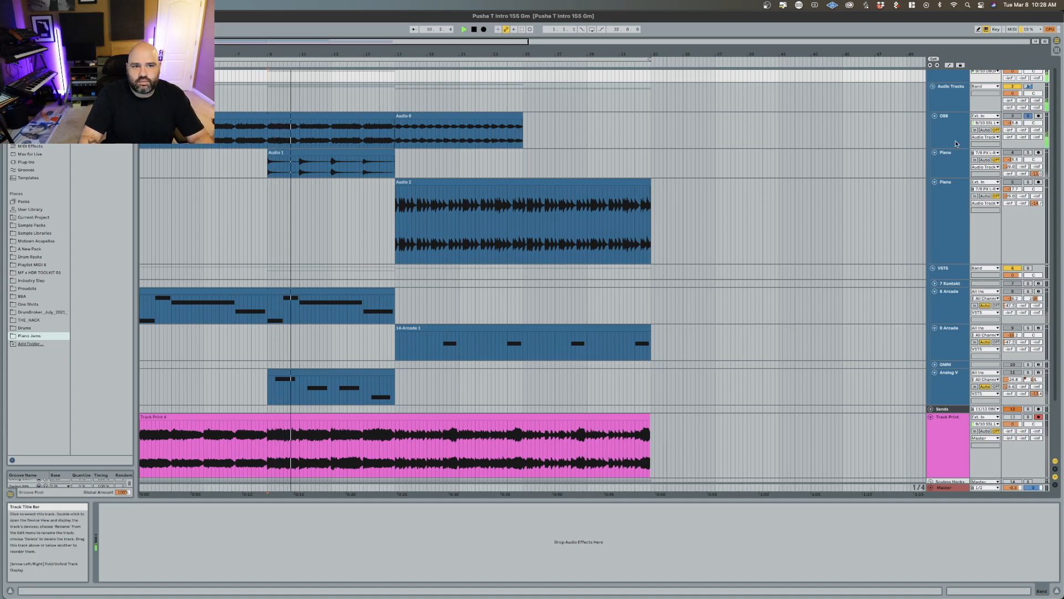
key(space)
click(397, 102)
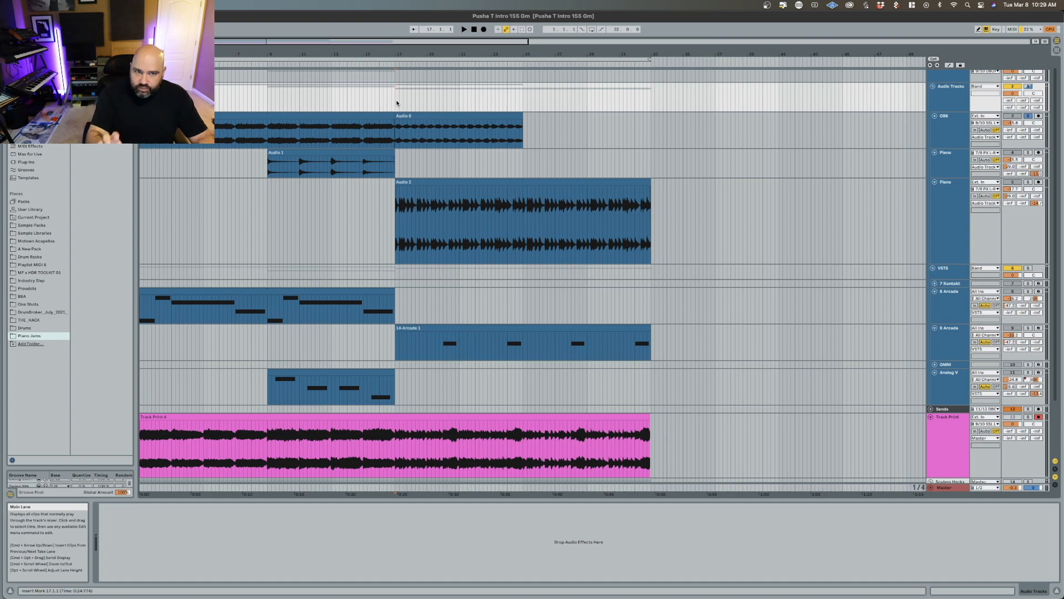
key(space)
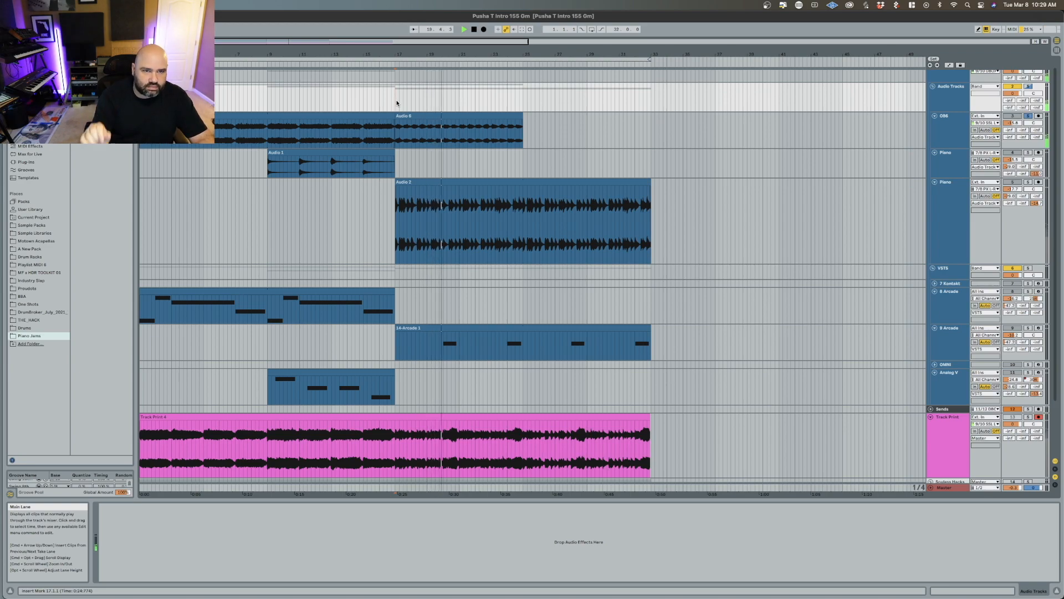
key(space)
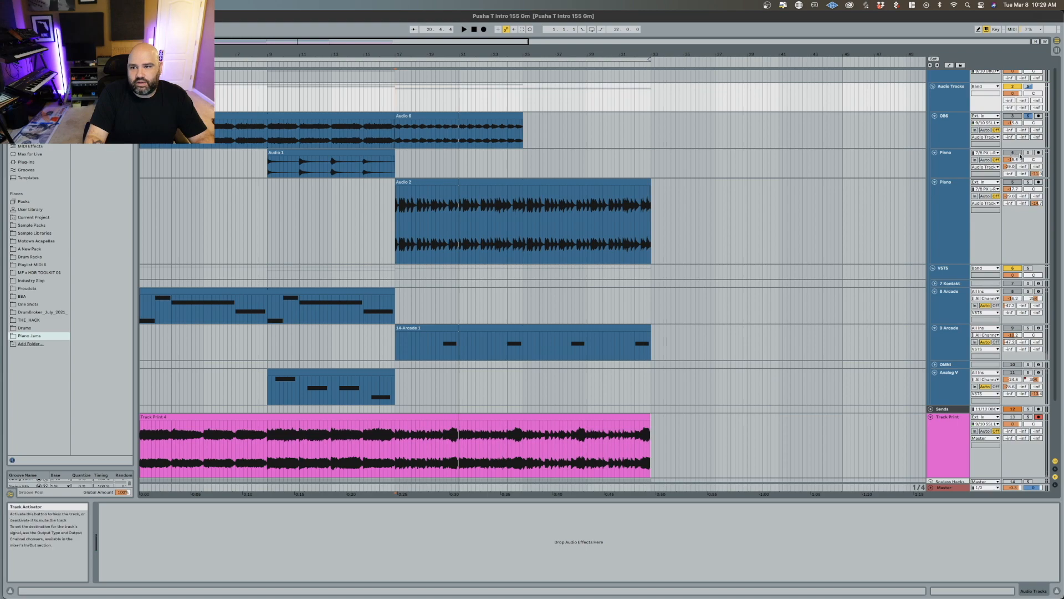
Step: Deactivate the VST instrument tracks, including 9 Arcade and OMNI, and play the arrangement from bar 9
click(1012, 328)
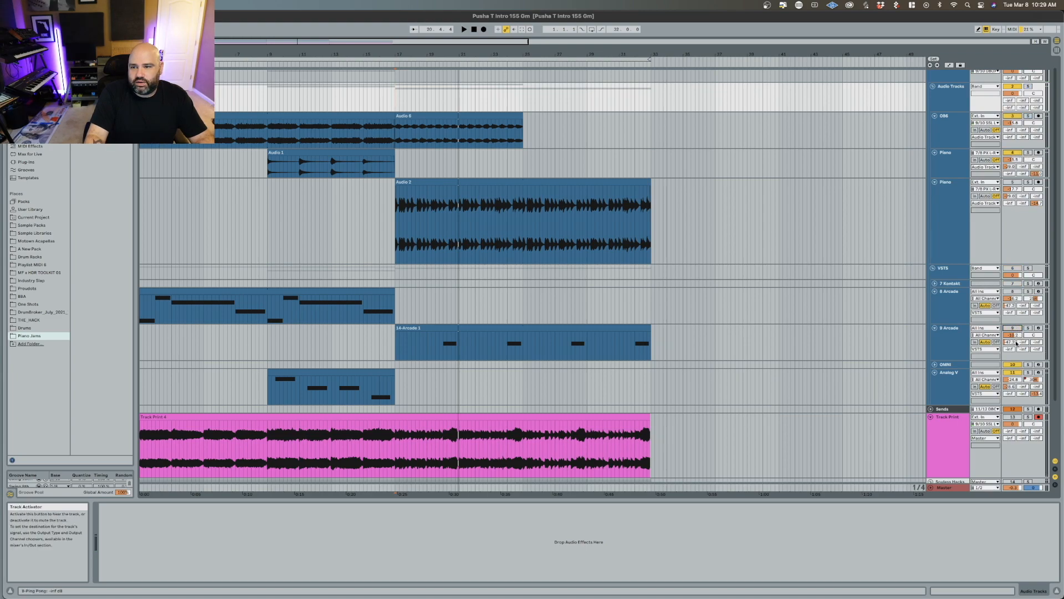
click(1013, 365)
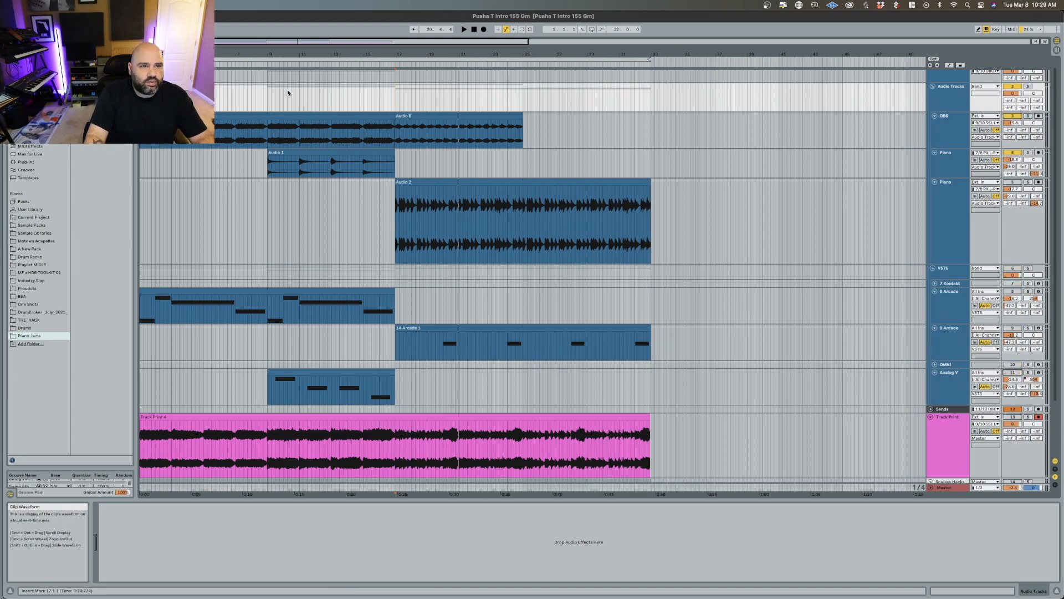
click(266, 79)
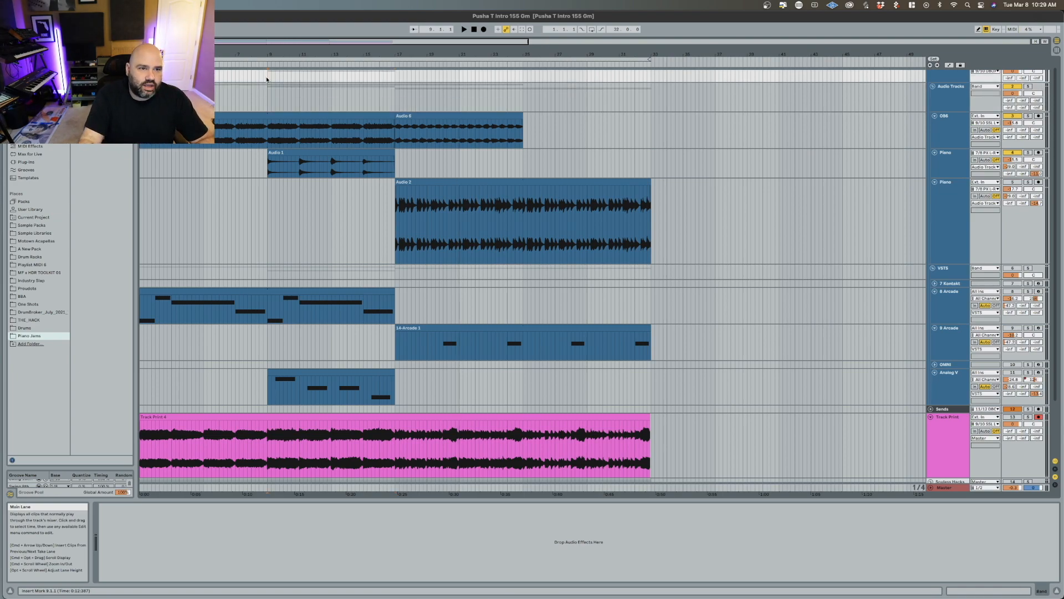
key(space)
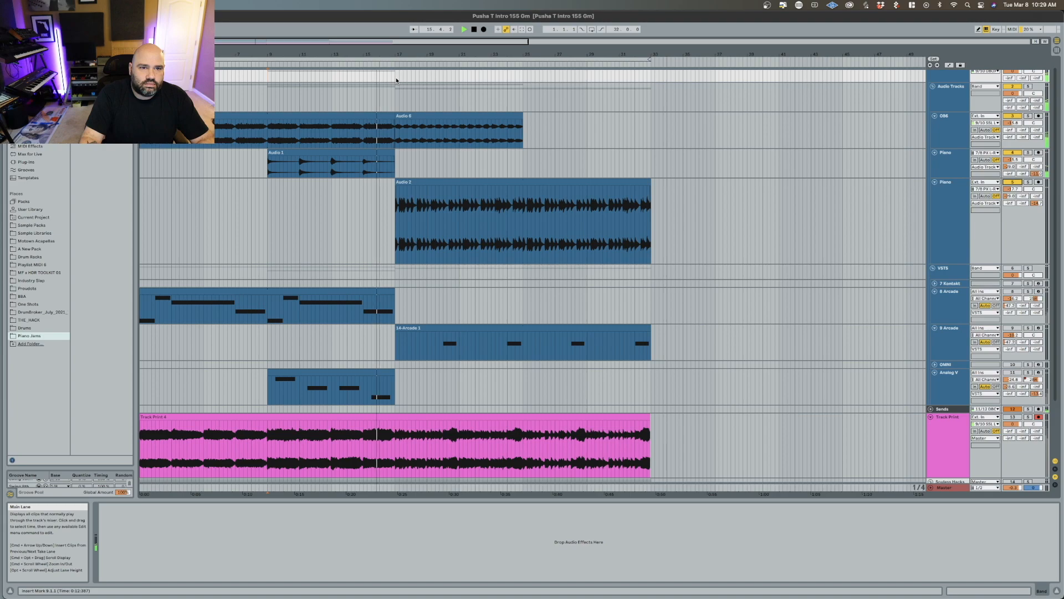
key(space)
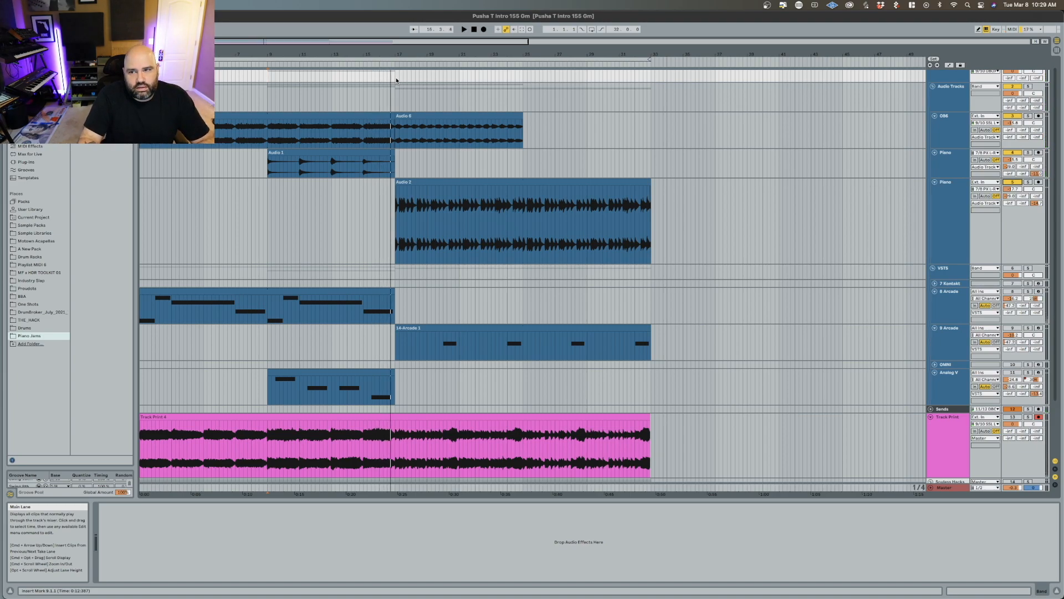
Step: Play the piano section from bar 17 to hear it with the OB6 track
click(396, 78)
key(space)
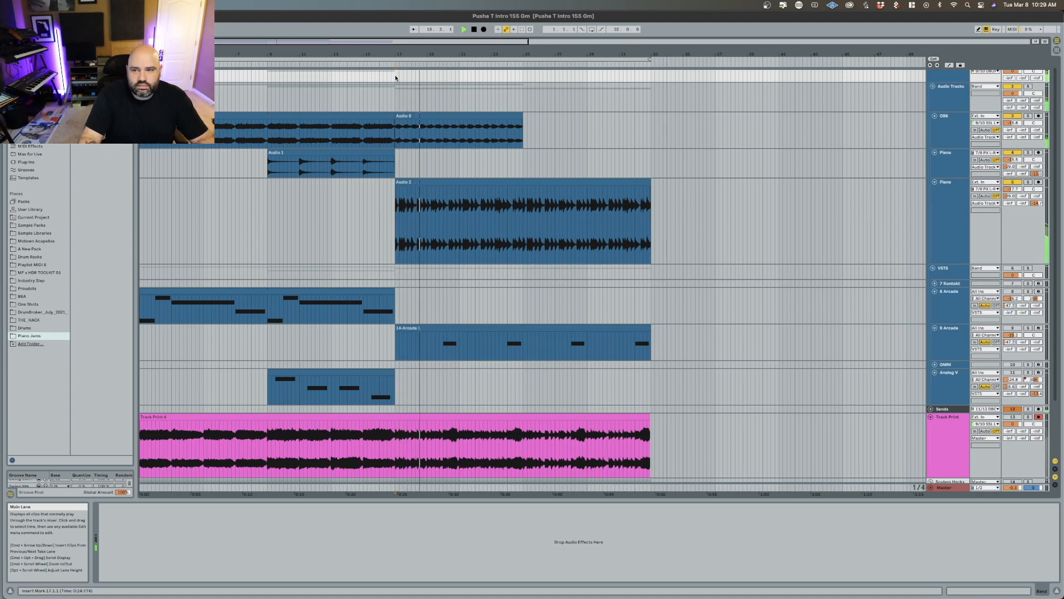
key(space)
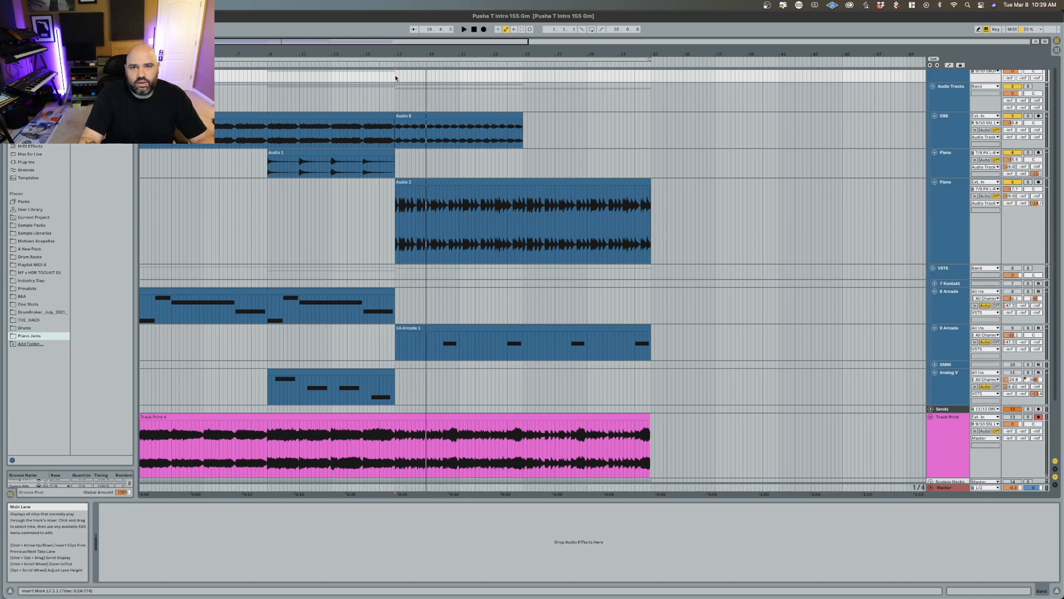
key(space)
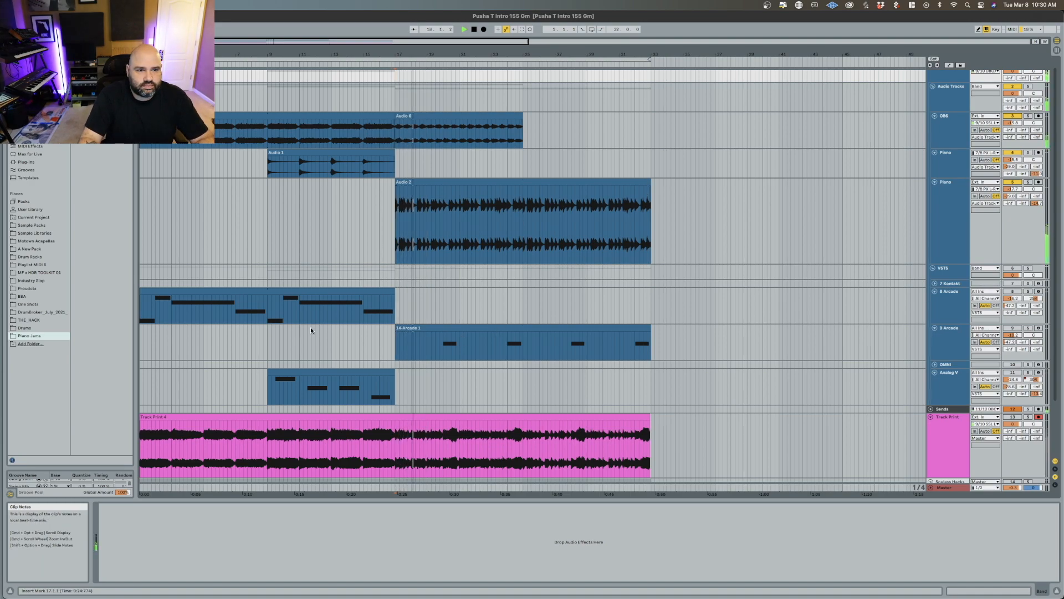
scroll(407, 310, down, 1)
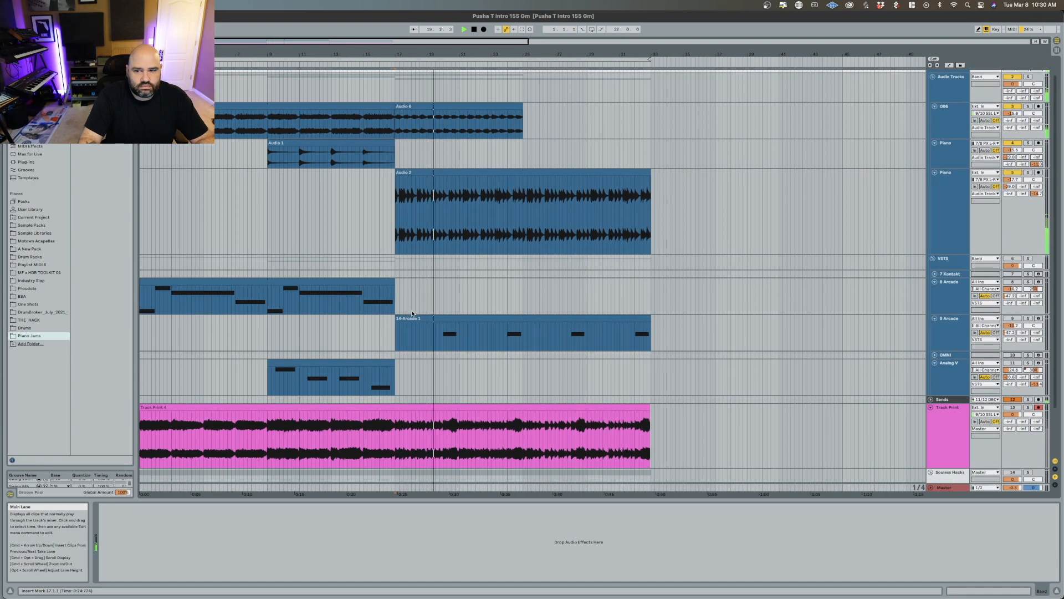
scroll(412, 313, down, 3)
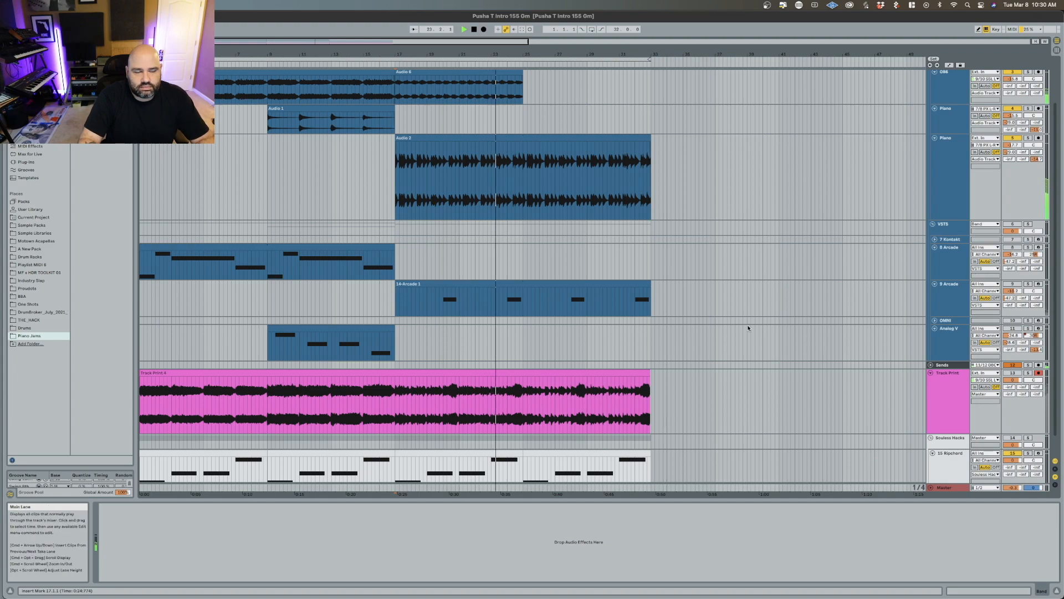
key(space)
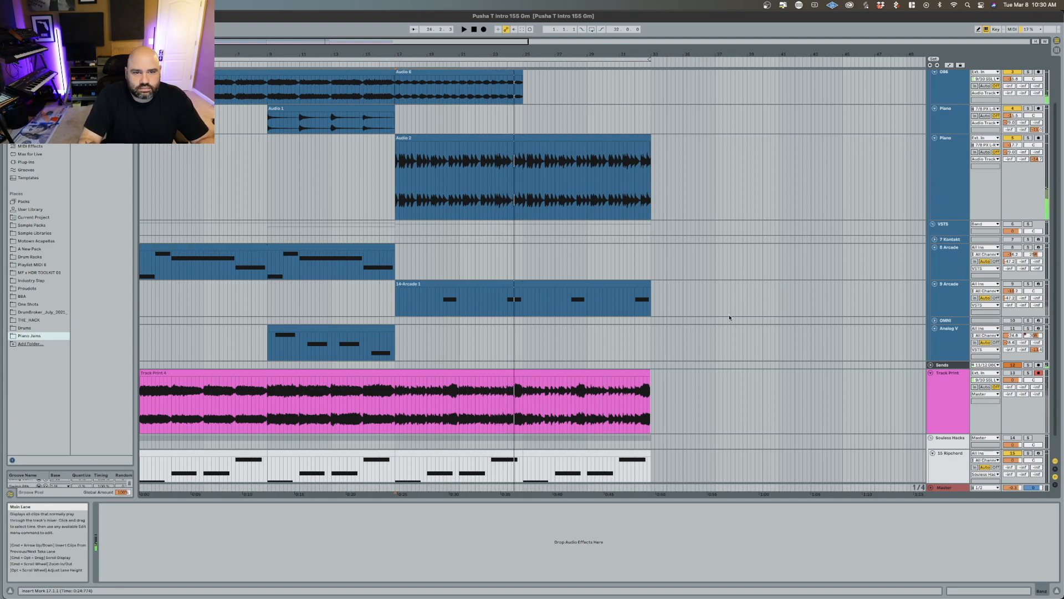
Step: Activate the 9 Arcade track and play the section from bar 17 with it selected
click(393, 65)
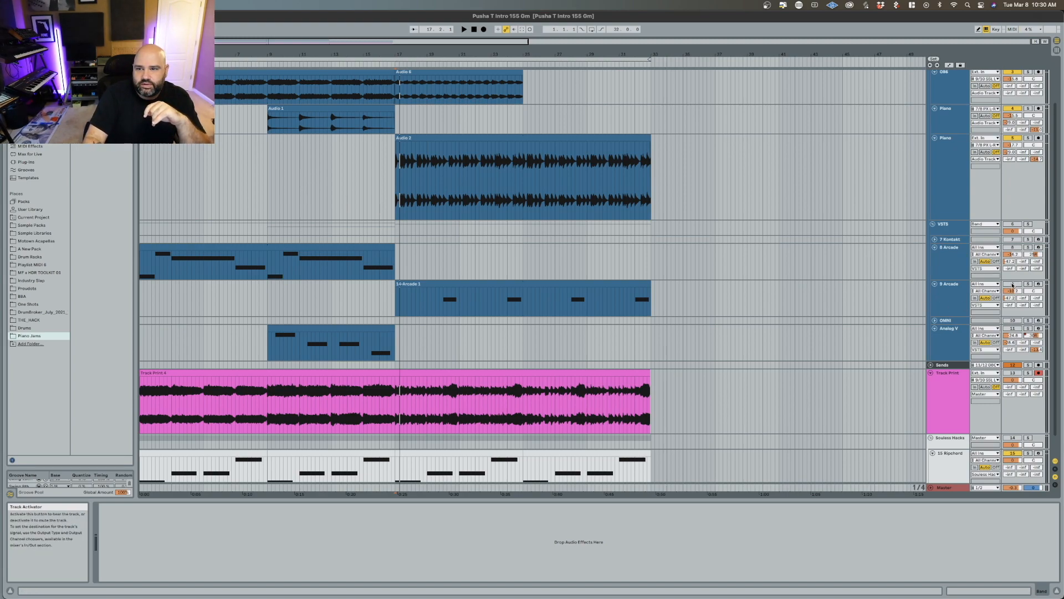
key(space)
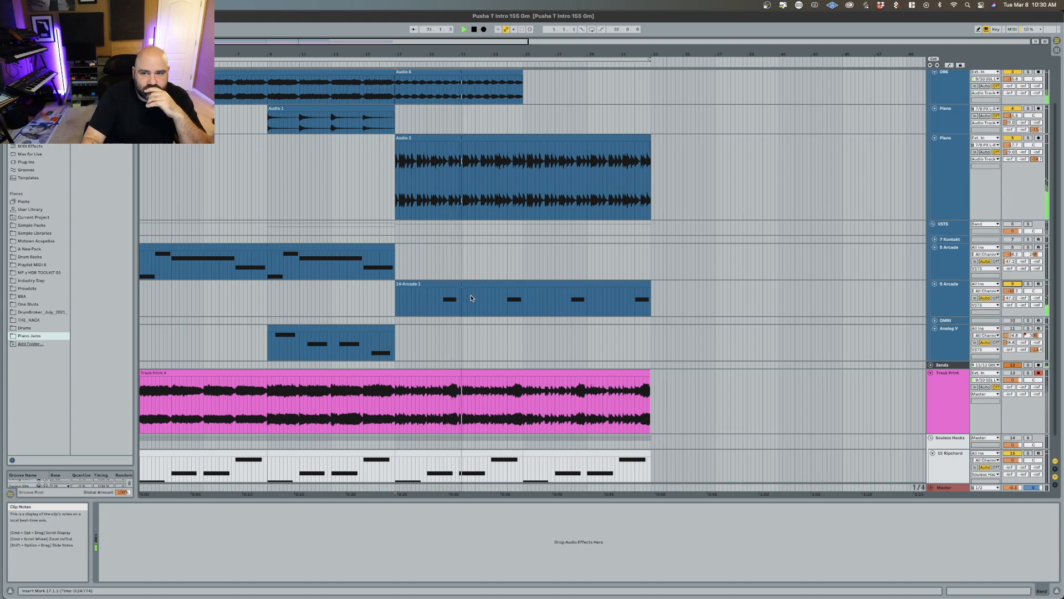
click(927, 303)
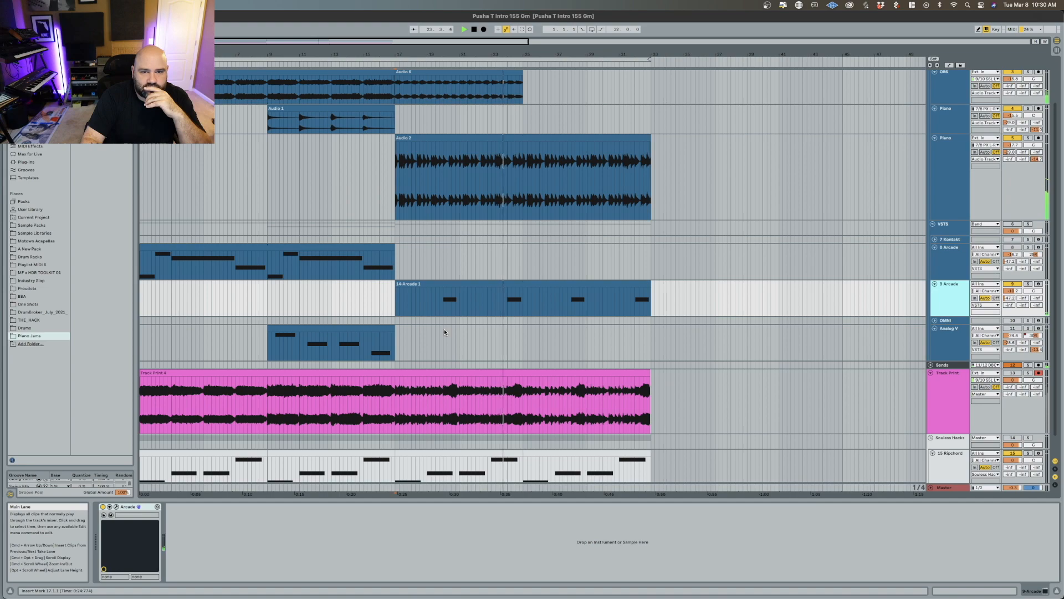
key(space)
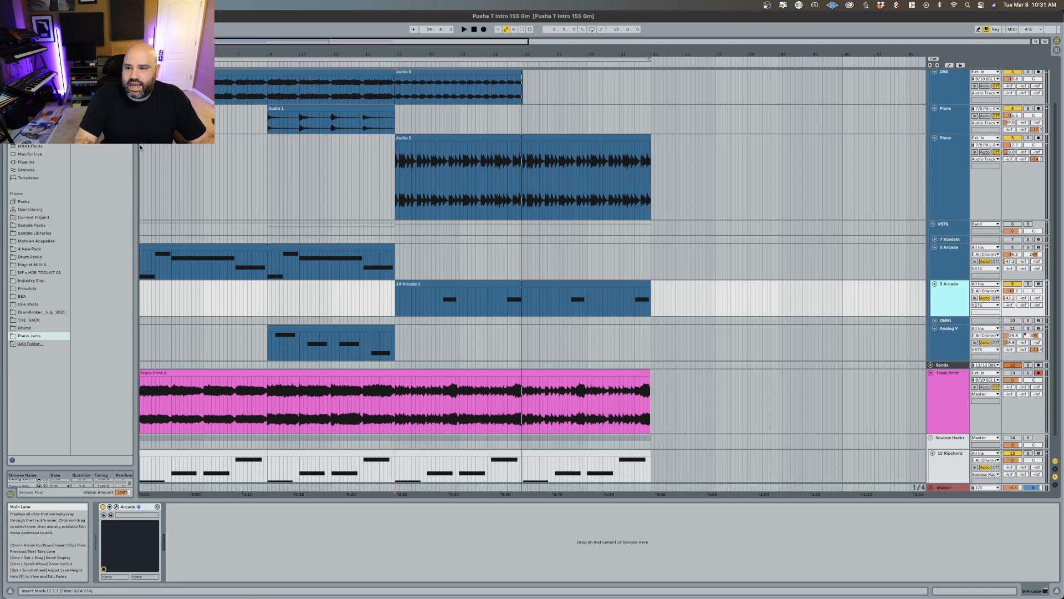
Step: Activate the 8 Arcade track and play the arrangement from the start
click(1013, 247)
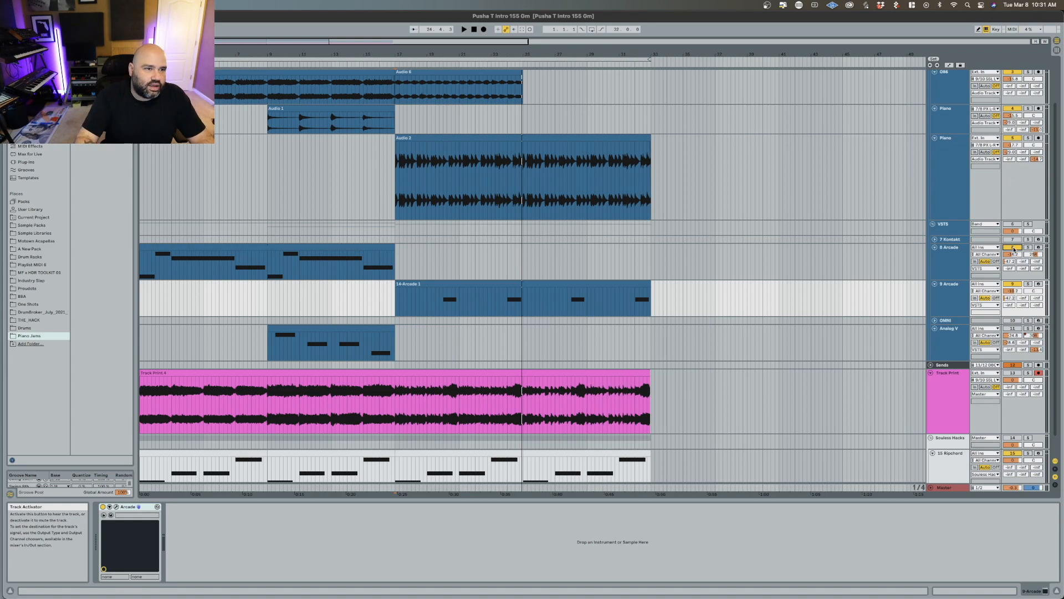
click(139, 183)
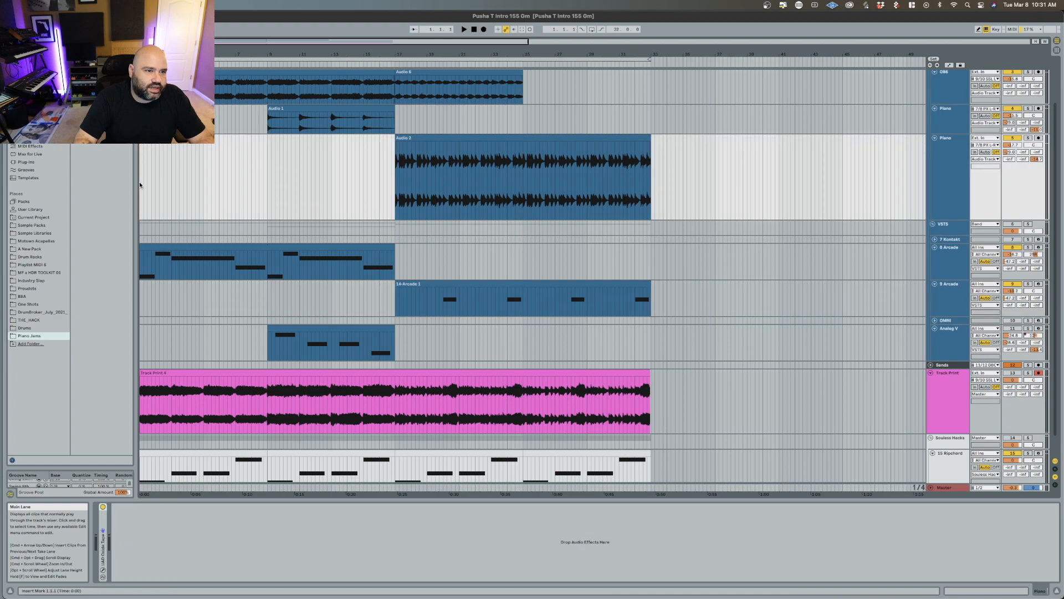
key(space)
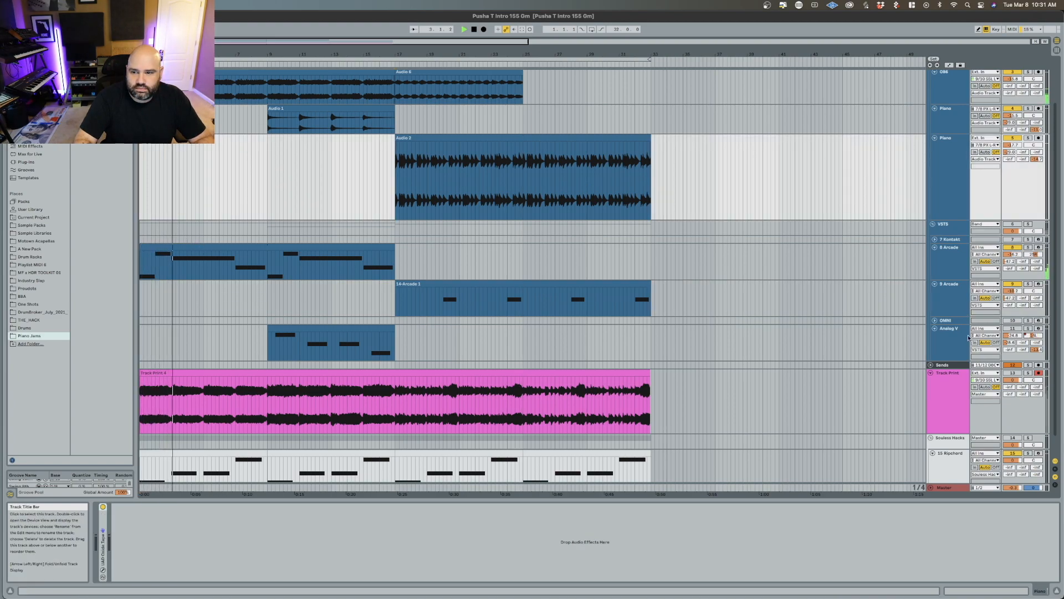
scroll(855, 375, down, 1)
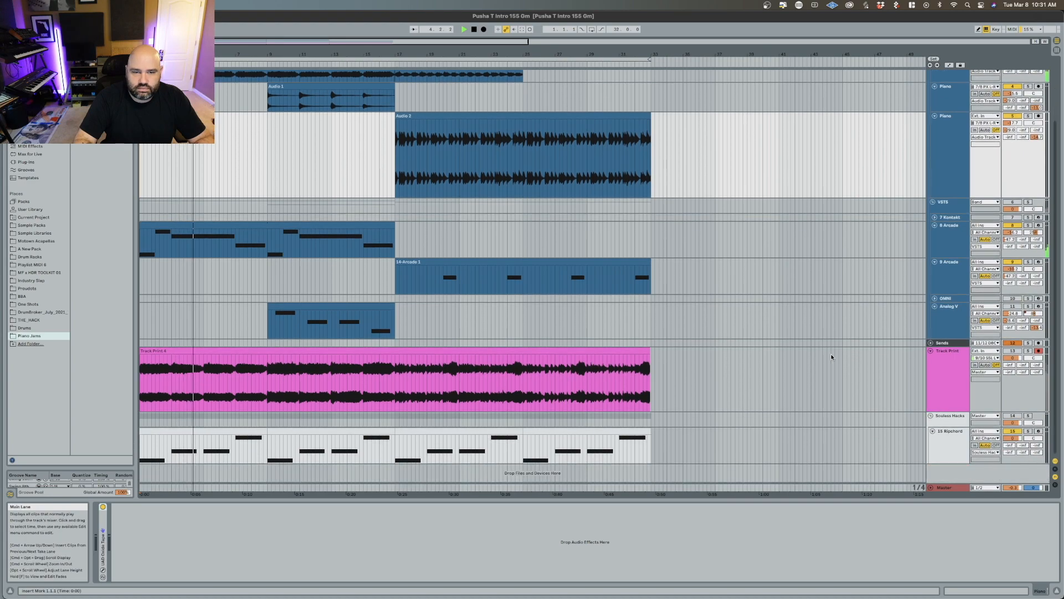
Step: Reactivate the VSTS group in the Session View mixer and return to the arrangement
key(Tab)
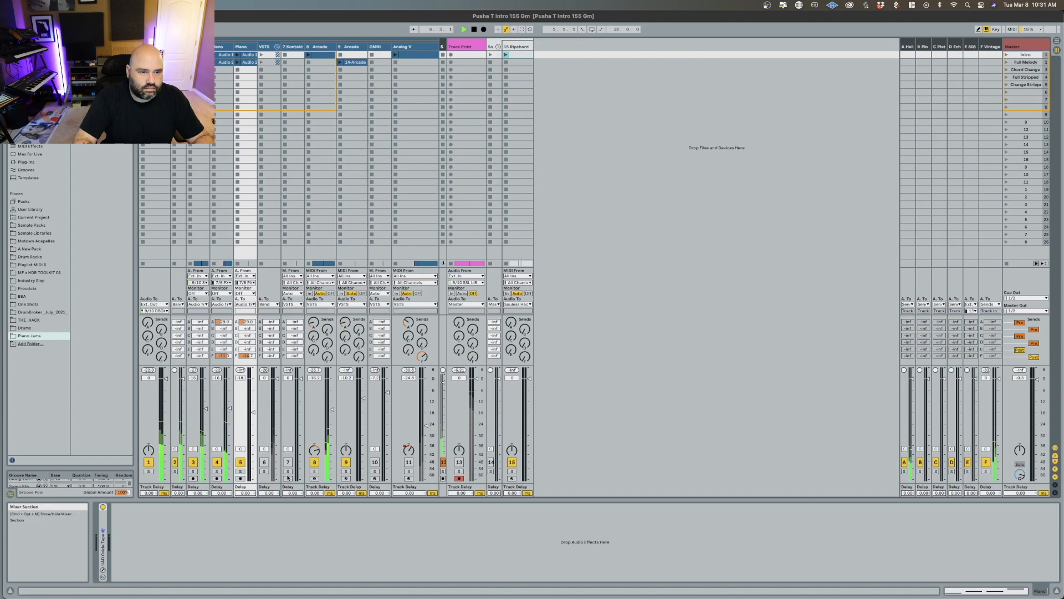
click(265, 462)
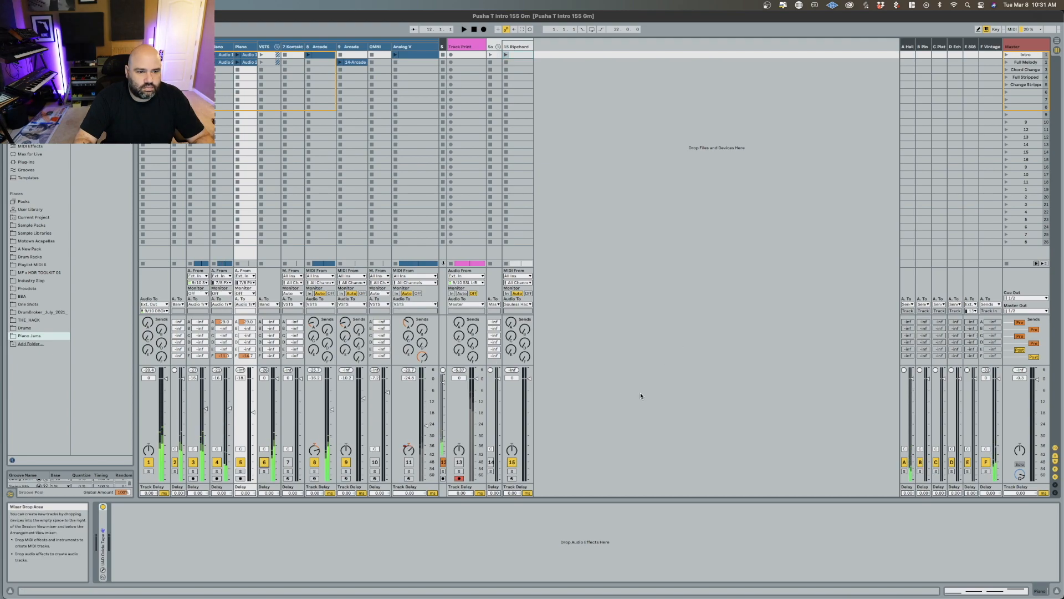
key(Tab)
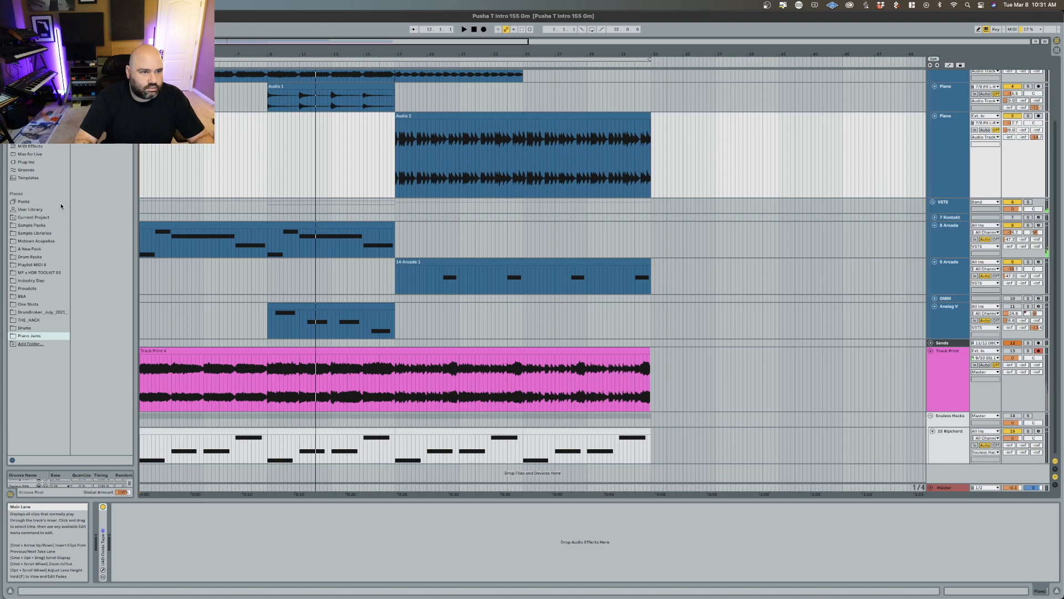
Step: Listen to the arrangement from the start and move the playback position to bar 9
click(141, 205)
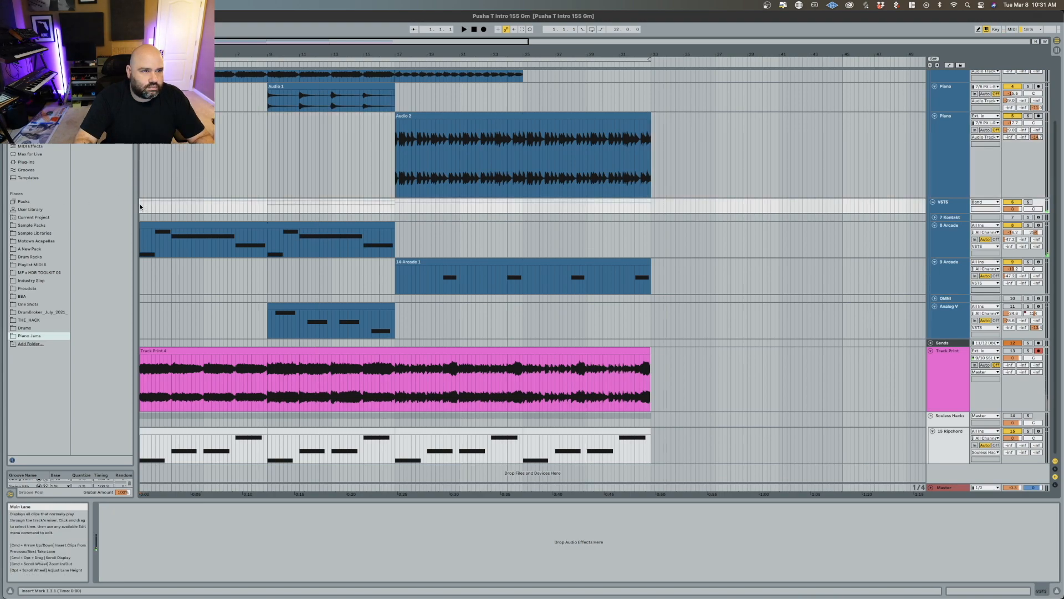
key(space)
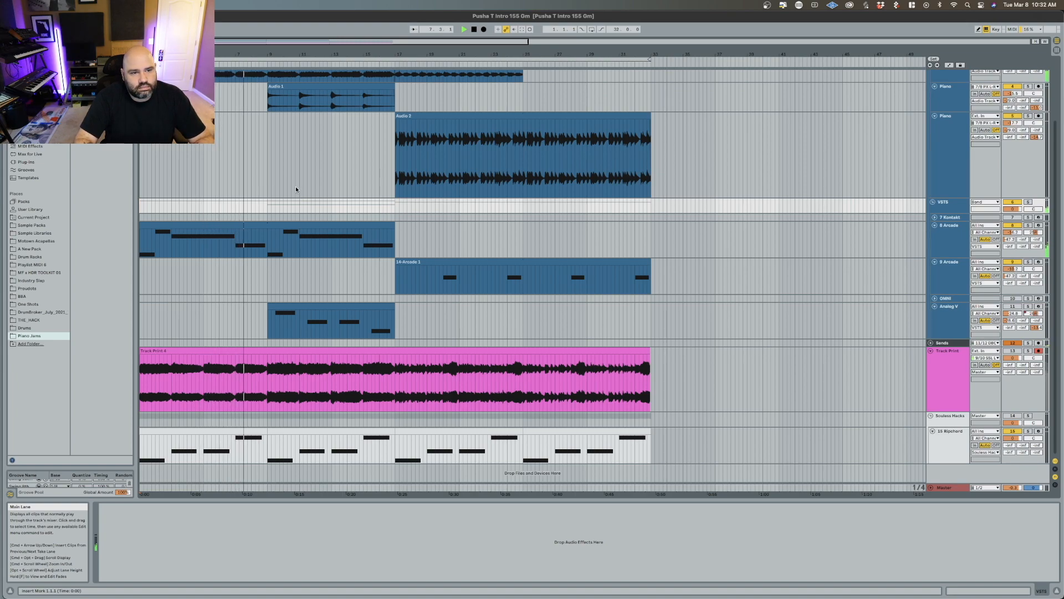
key(space)
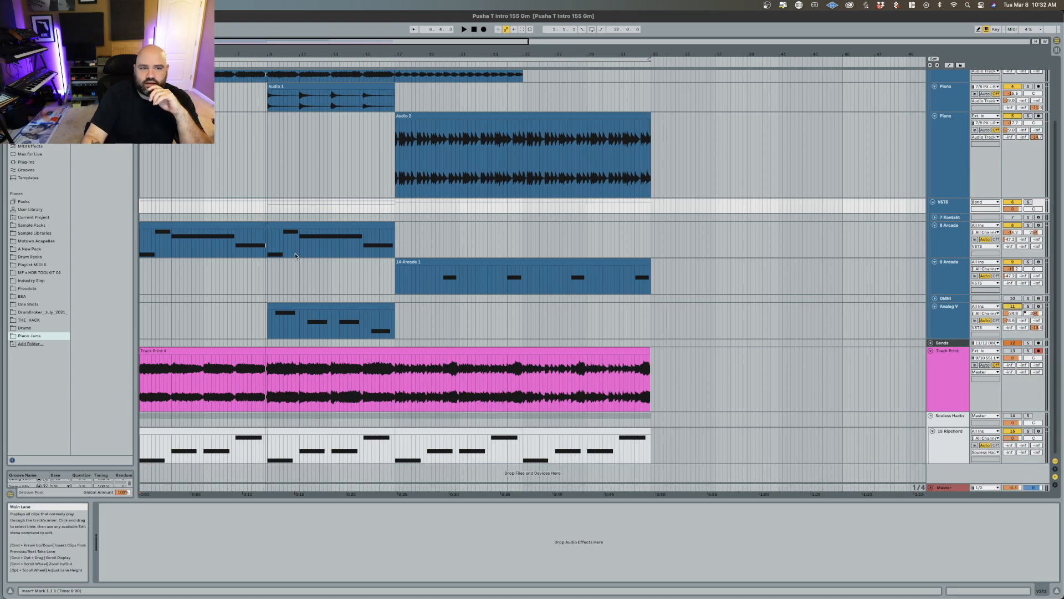
click(266, 63)
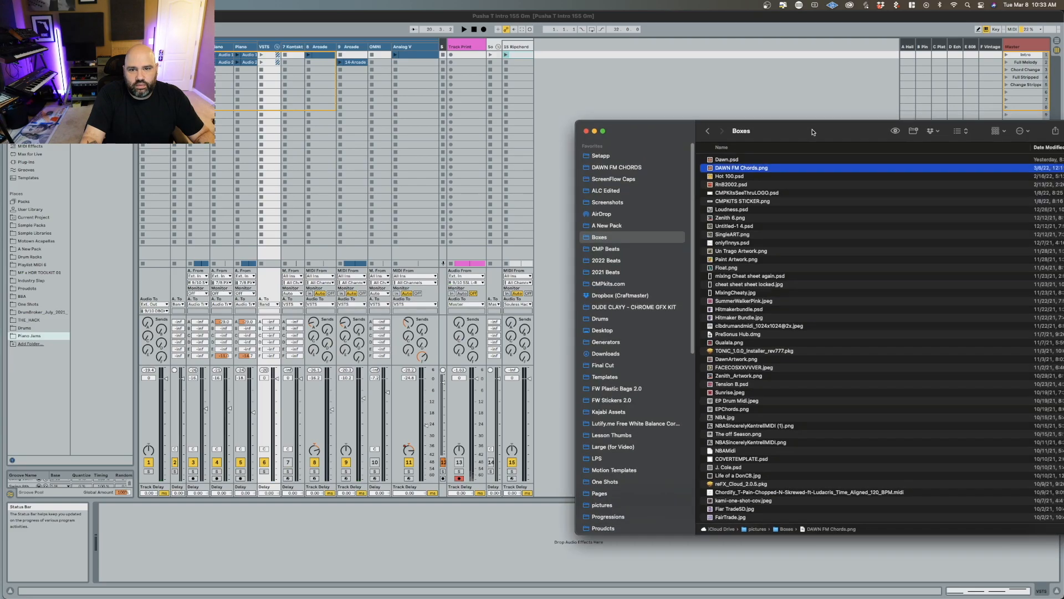
Step: In Finder, open the 2022 Beats folder and preview the file 2010 Ross.mp3
drag(794, 133, 223, 115)
click(119, 178)
click(116, 156)
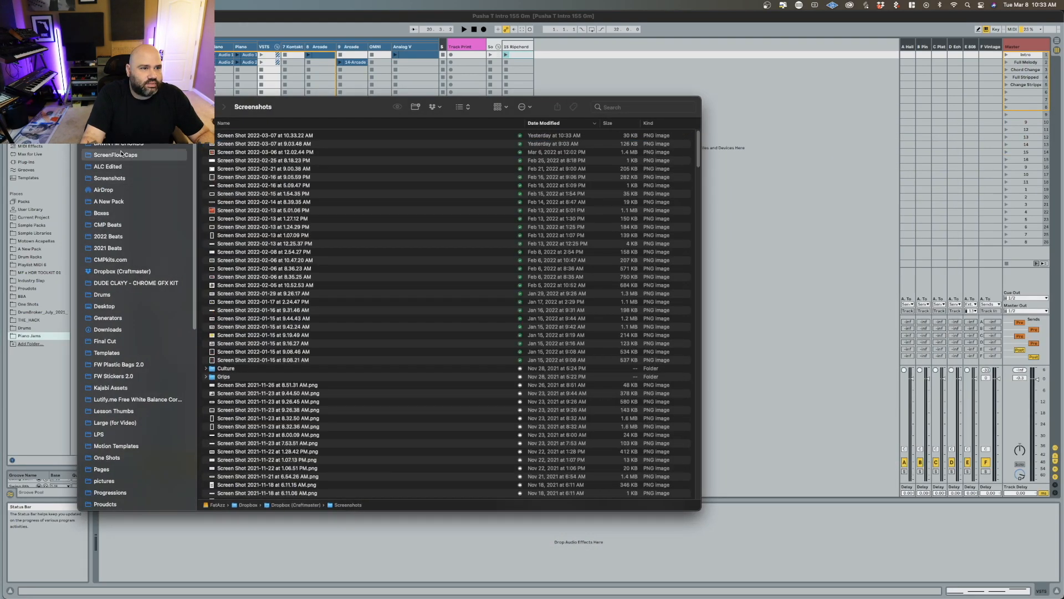
click(111, 236)
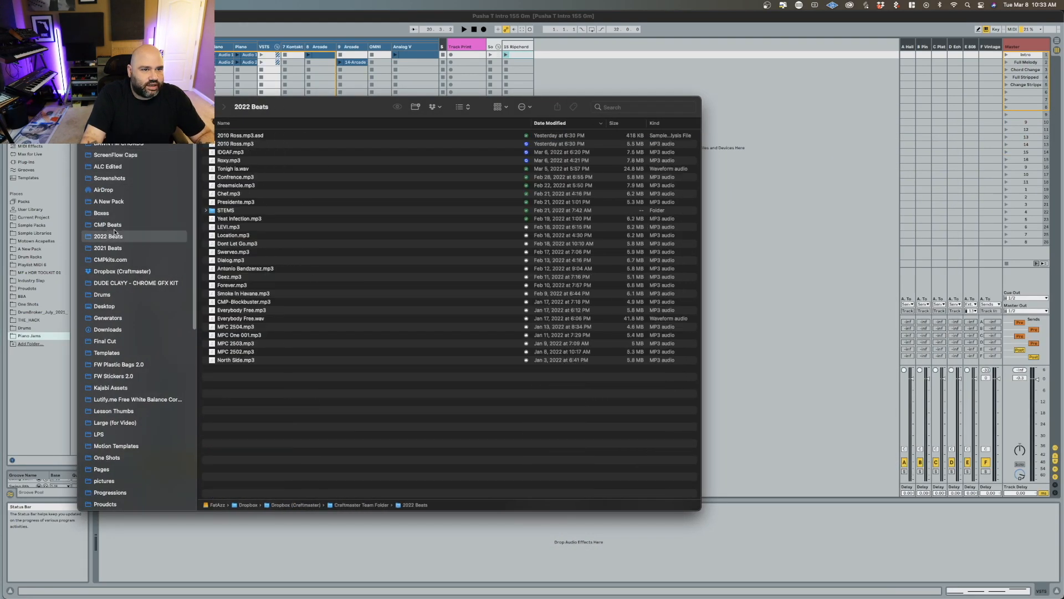
click(251, 136)
key(space)
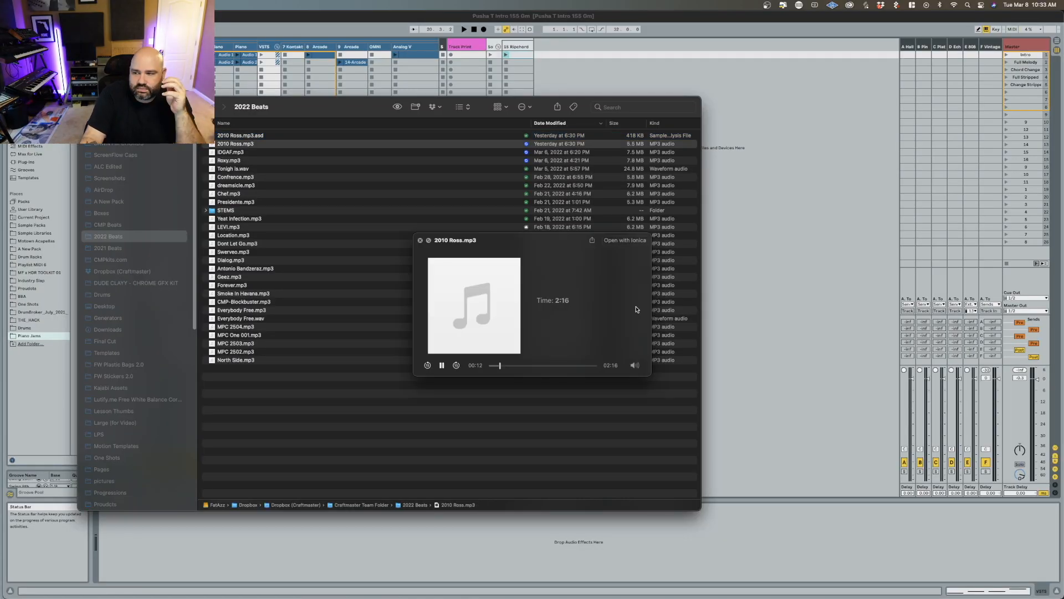